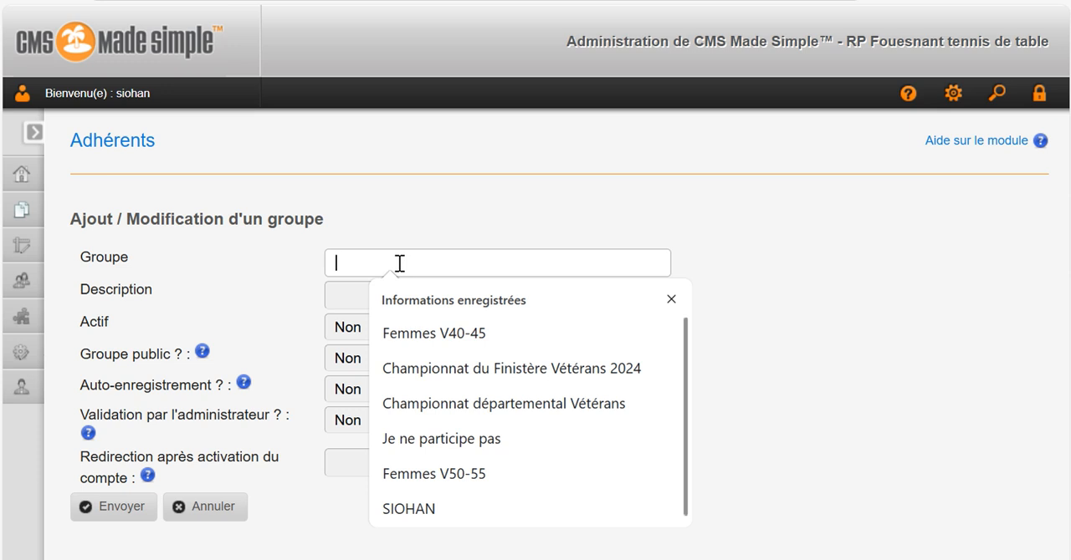
text(Vét)
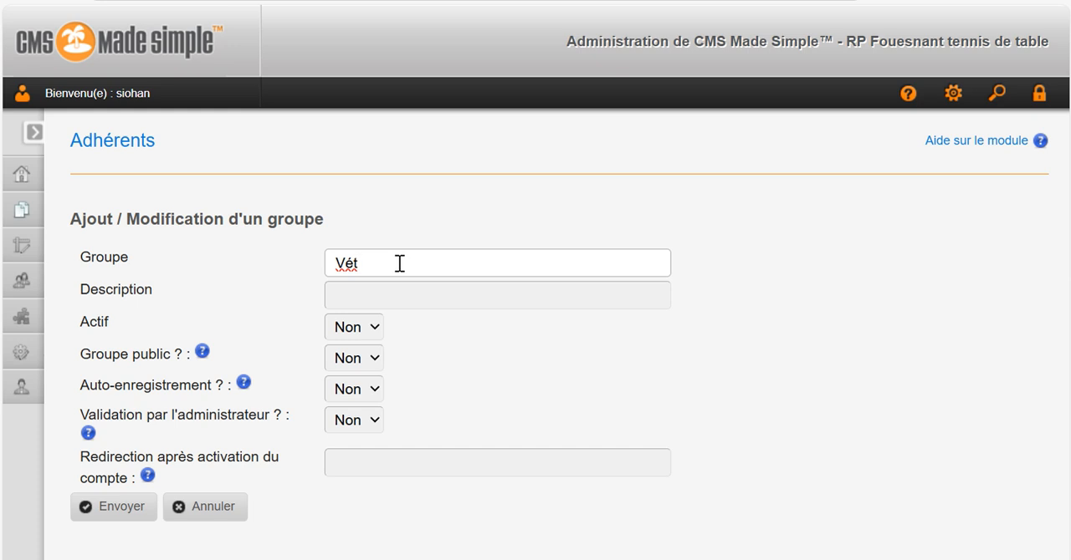
key(BackSpace)
key(BackSpace)
key(BackSpace)
Name the new group "Compétiteurs vétérans".
text(Compétiteurs vétér)
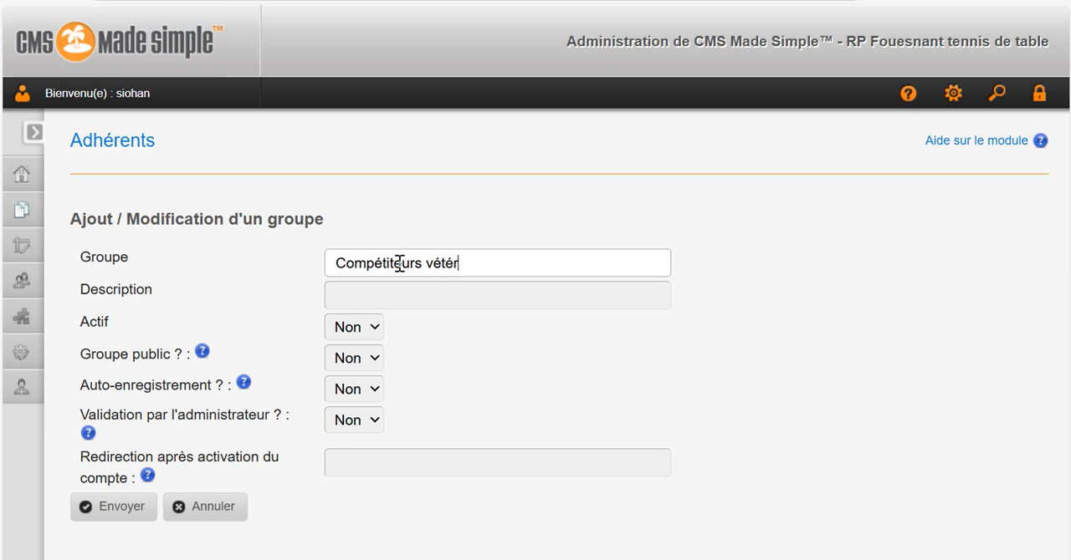
text(ans)
Set the group's Actif option to Oui, keep Groupe public on Non, and submit the new group without a description.
click(375, 292)
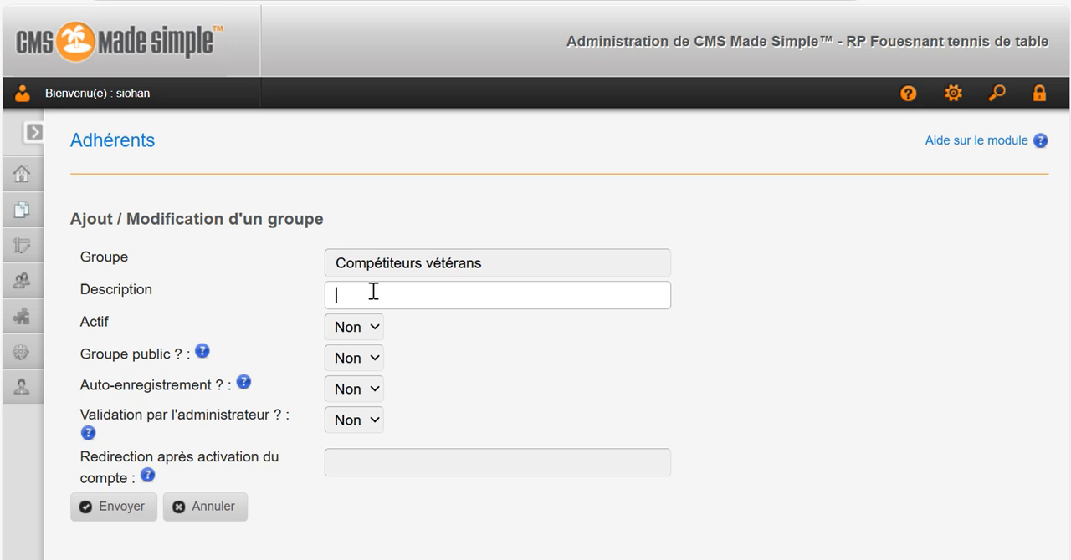
click(376, 330)
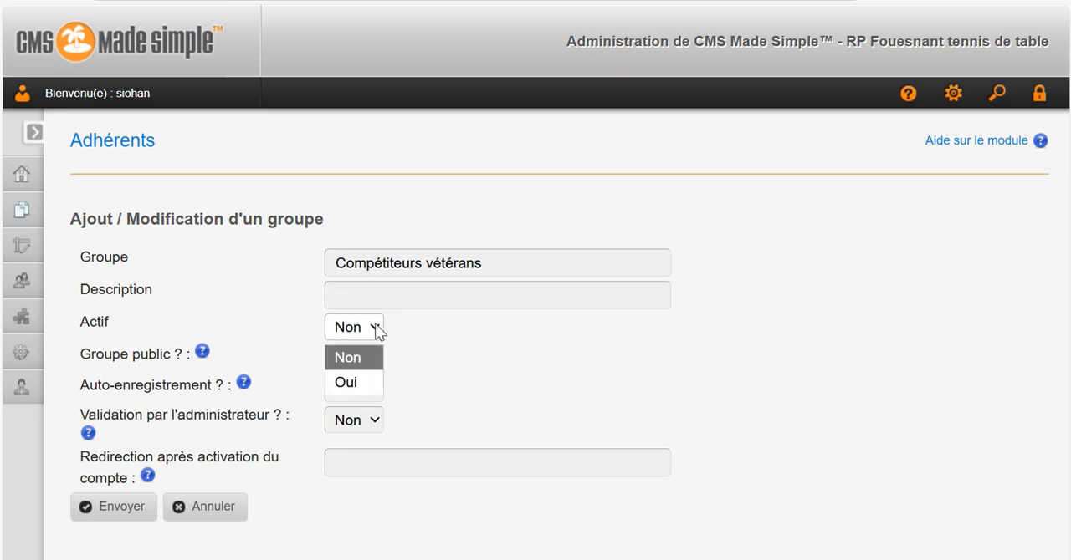
click(348, 378)
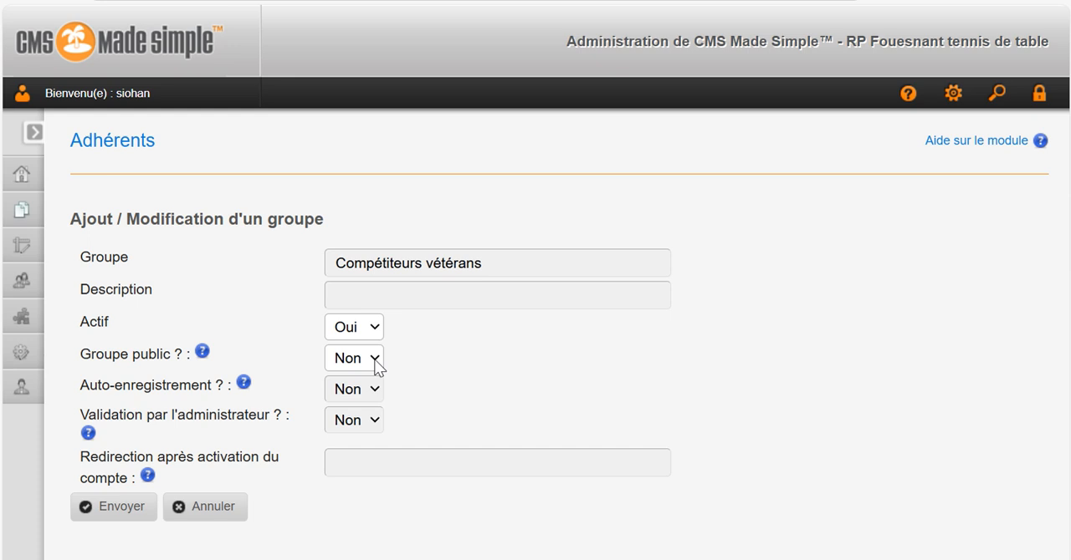
click(373, 358)
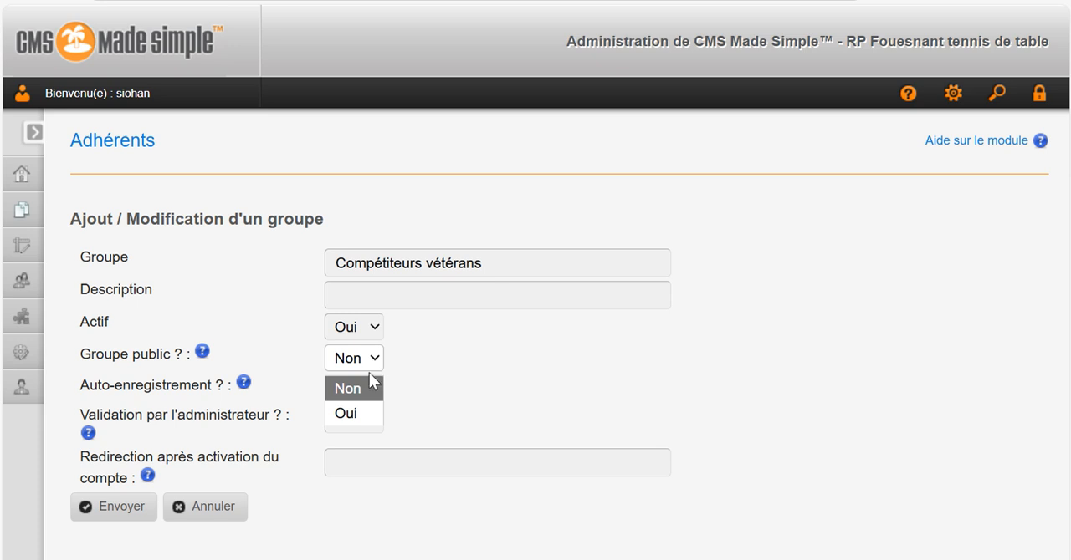
click(364, 386)
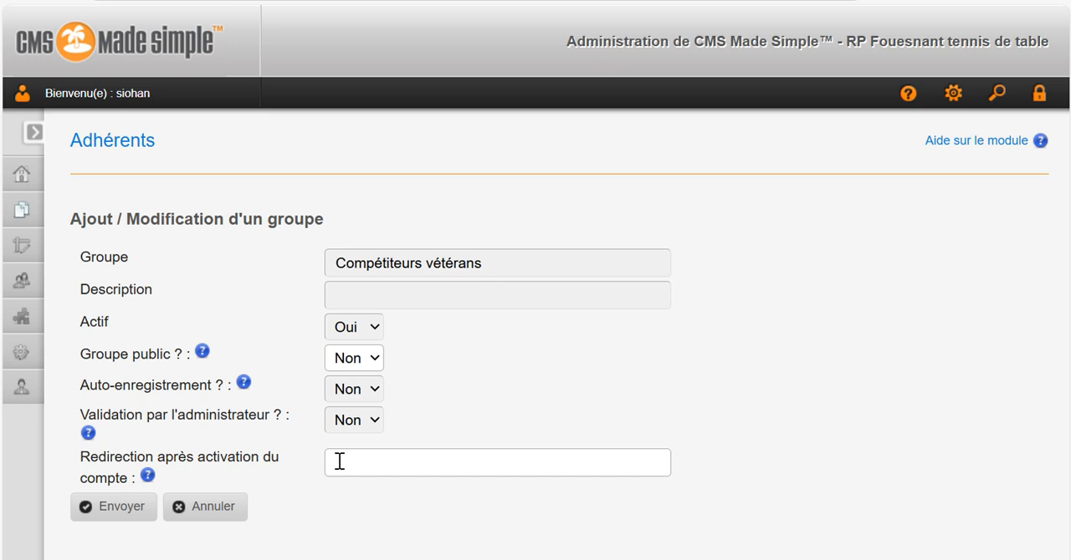
click(110, 512)
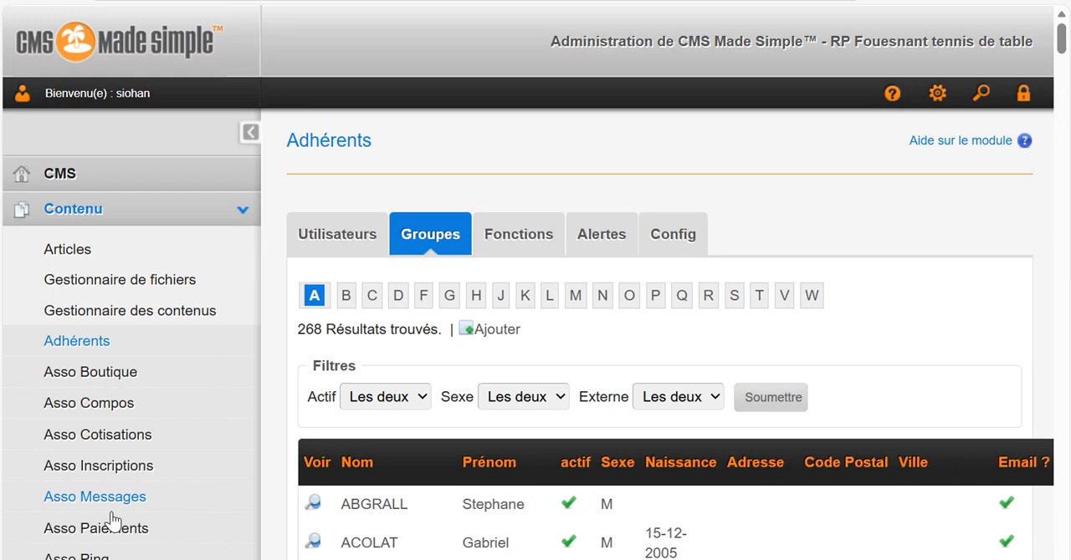
Find the Compétiteurs vétérans group in the groups list and open its details.
scroll(660, 347, down, 3)
scroll(661, 347, down, 3)
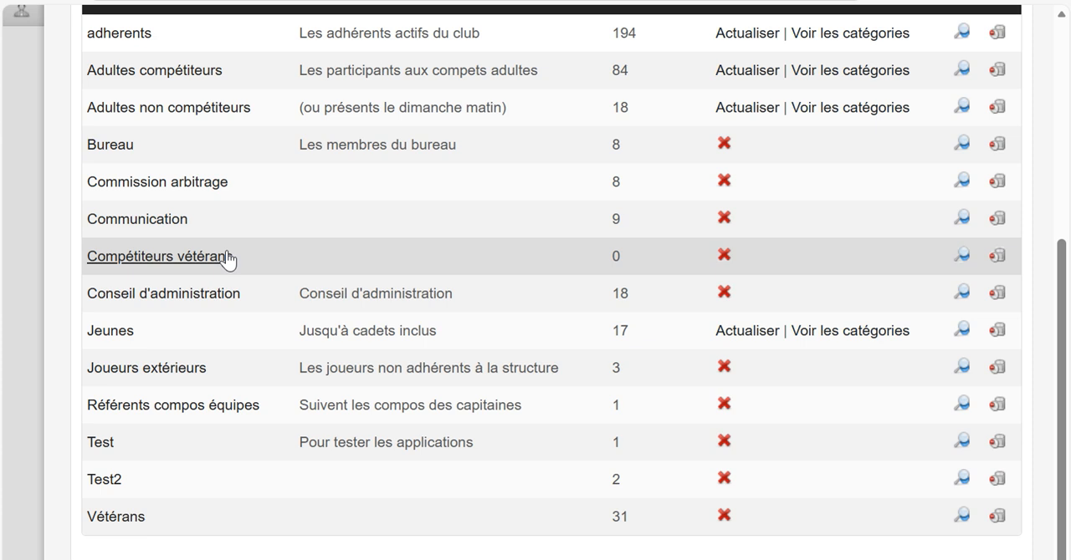
scroll(228, 257, up, 3)
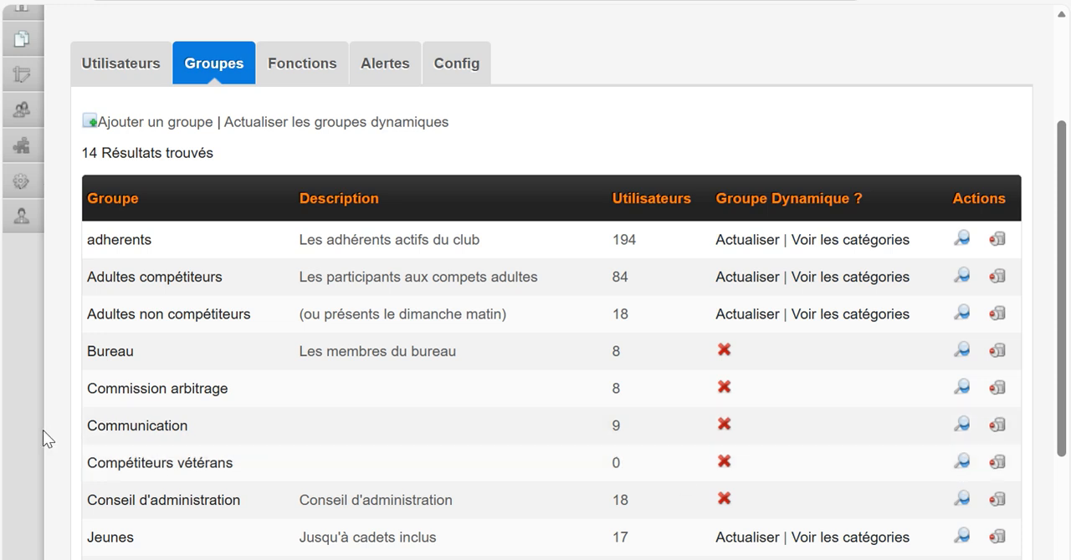
click(175, 471)
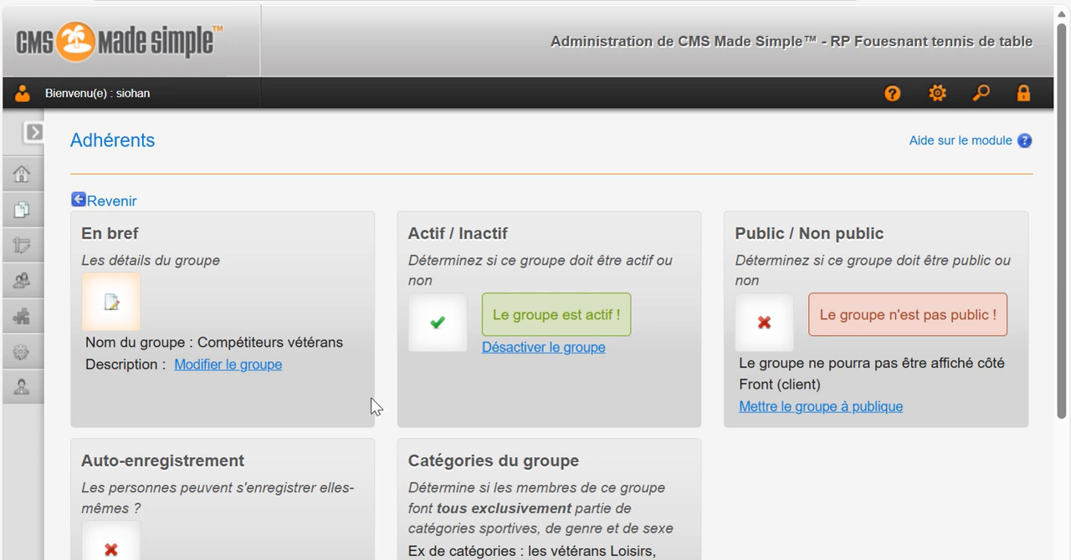
Make the Compétiteurs vétérans group public.
scroll(343, 327, down, 2)
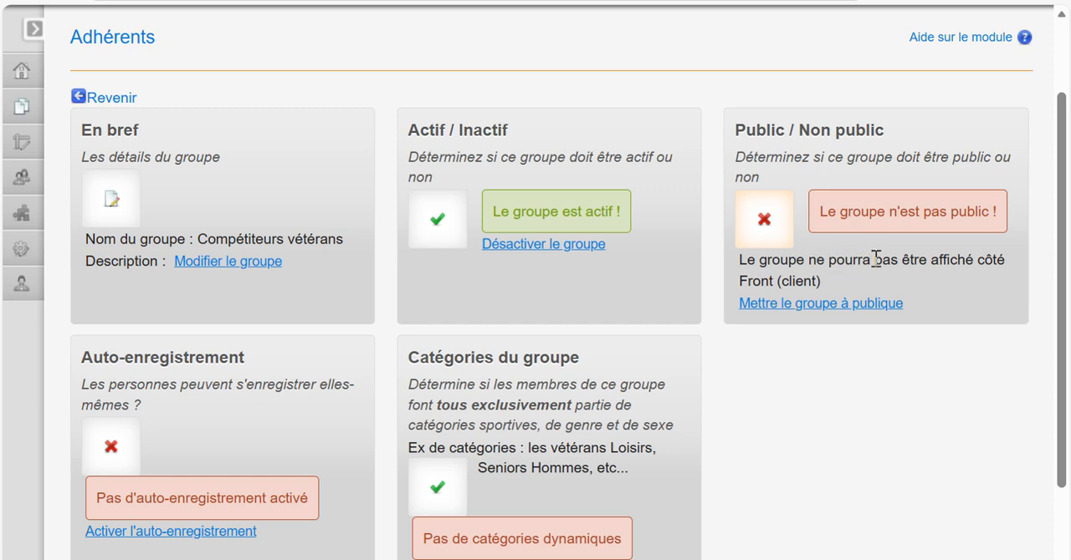
scroll(875, 258, down, 1)
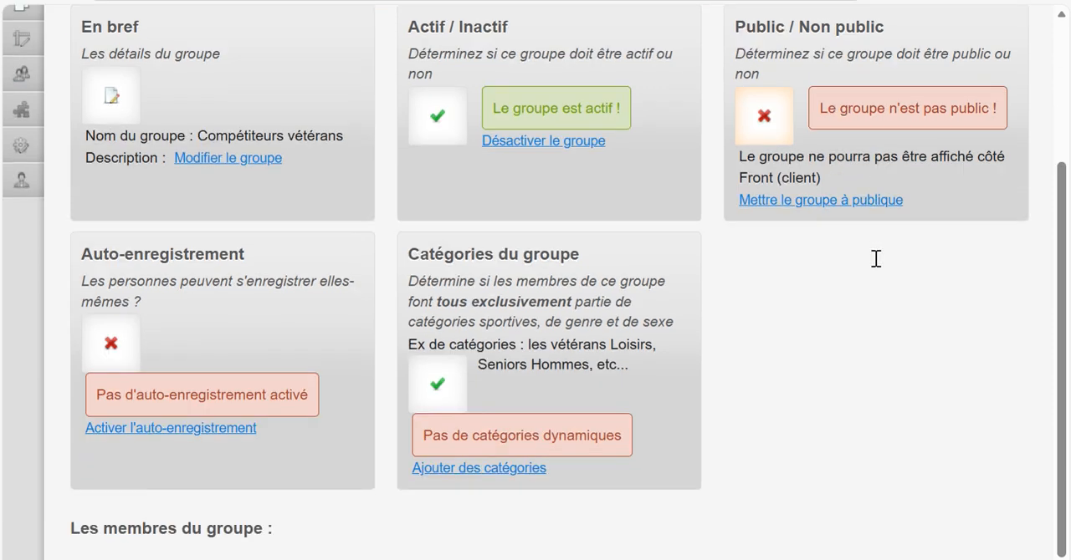
click(808, 201)
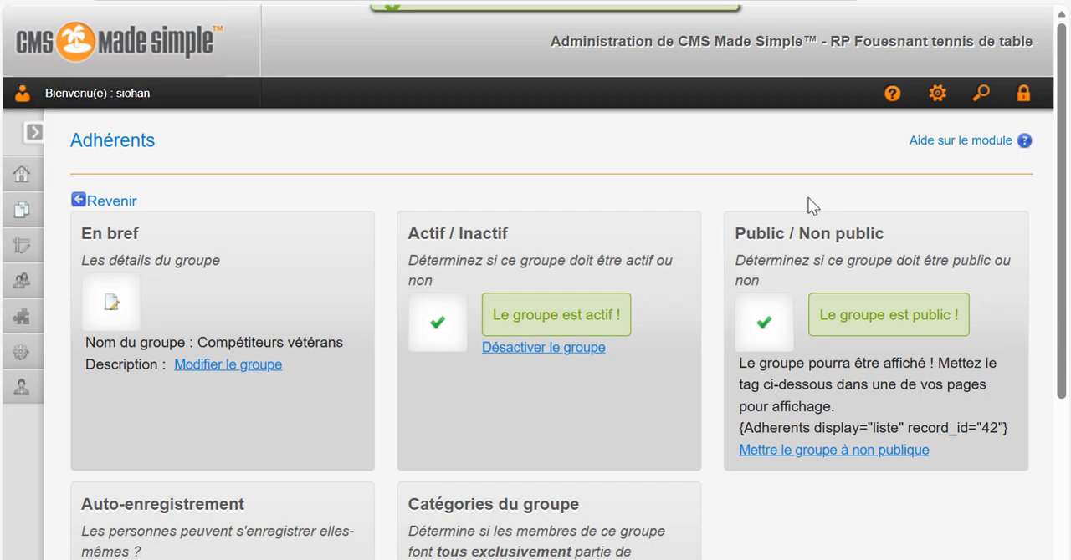
Highlight the group's page display tag, and return the group to non-public.
scroll(816, 209, down, 2)
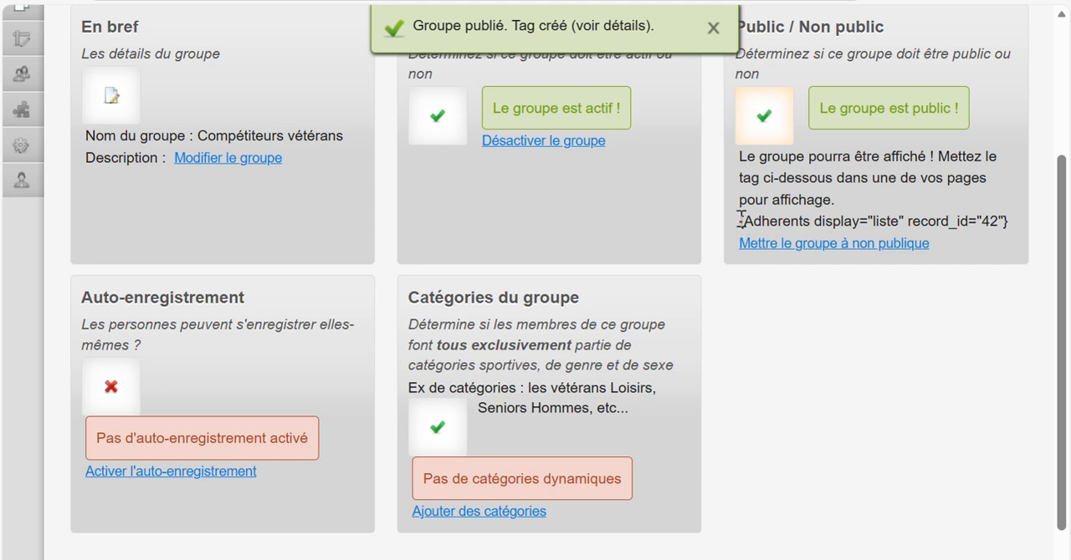
drag(738, 221, 1010, 219)
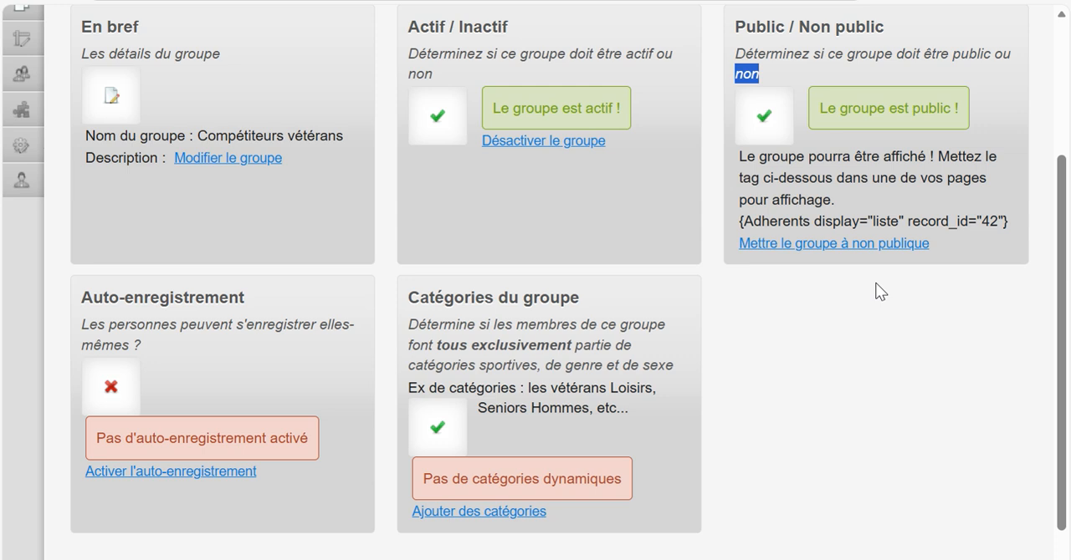
click(824, 244)
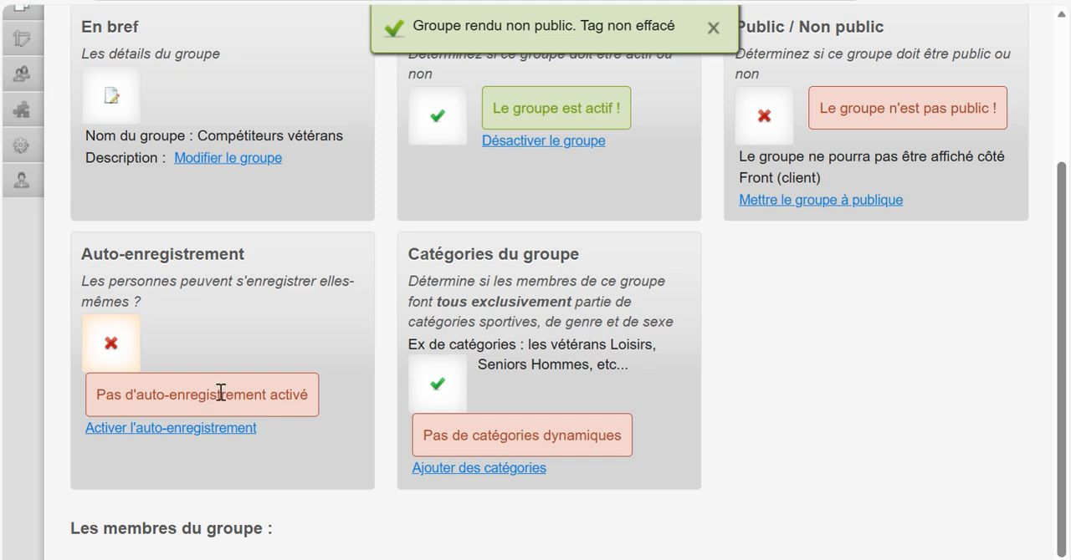
Add two competition-level veterans, one V40 and one V45, to the group, save, and check its entry in the groups list.
scroll(583, 353, down, 1)
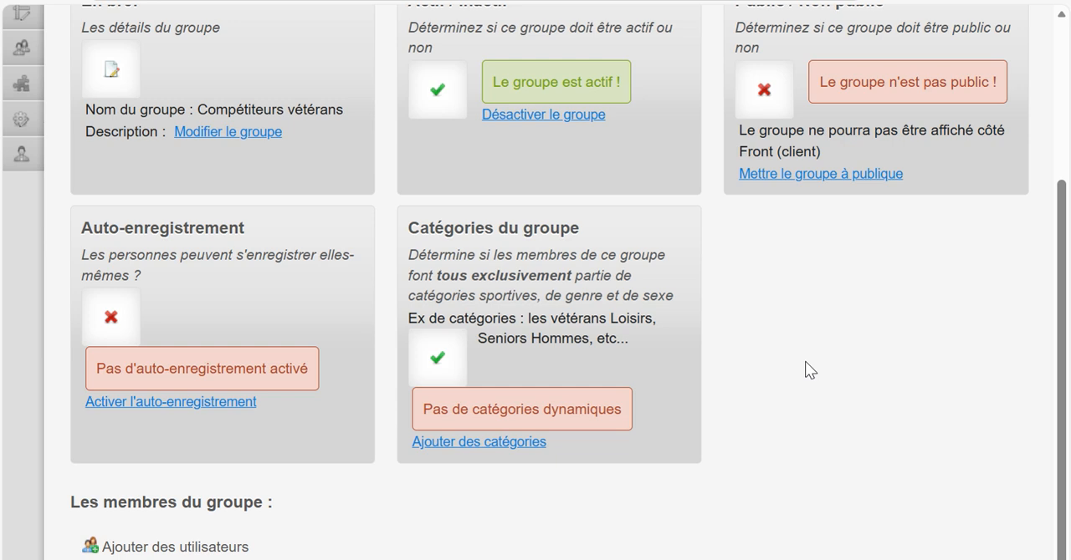
click(154, 548)
scroll(735, 309, down, 3)
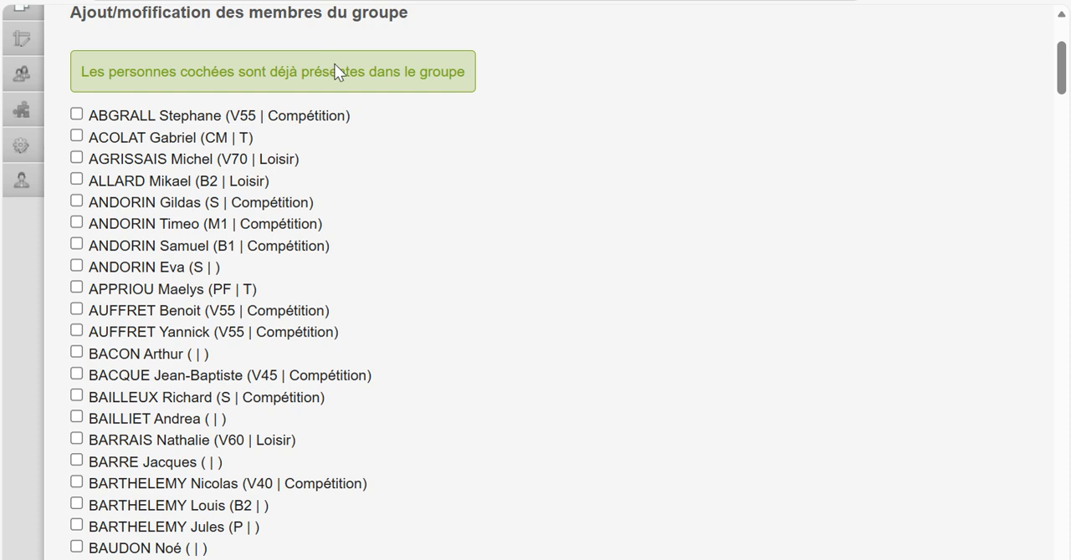
scroll(326, 317, down, 5)
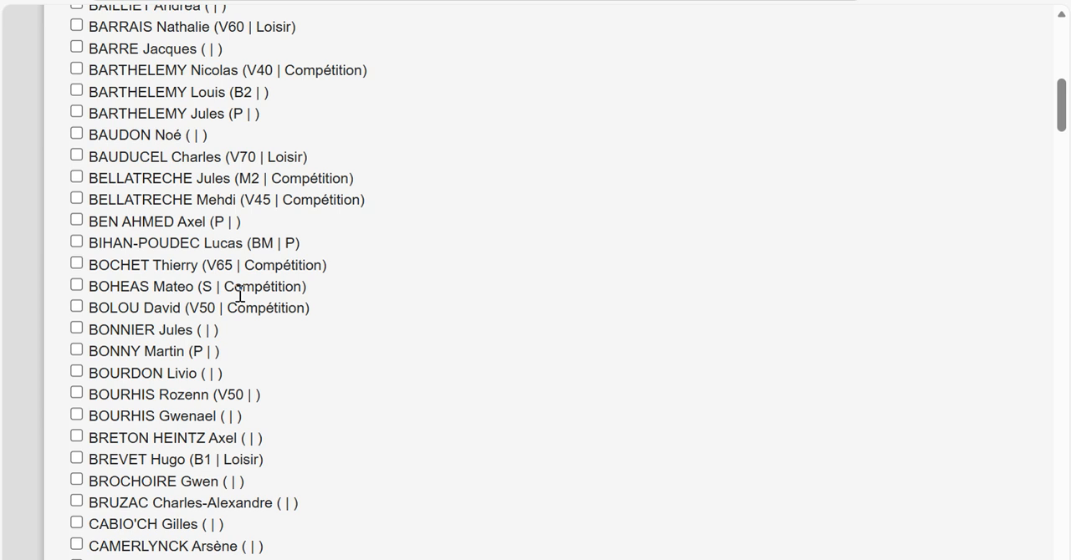
scroll(306, 281, up, 3)
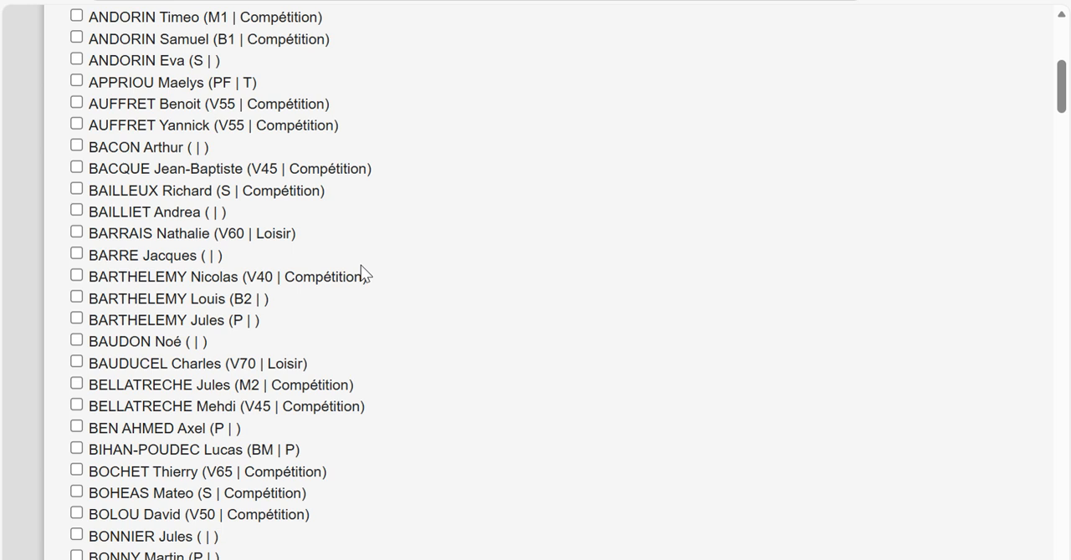
click(80, 271)
click(76, 167)
scroll(379, 258, down, 20)
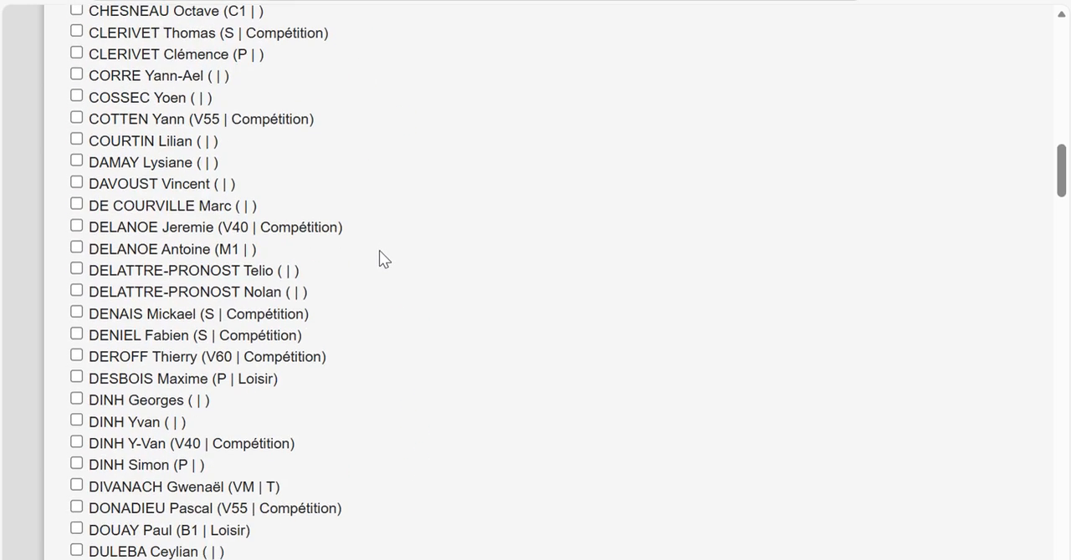
scroll(379, 267, down, 20)
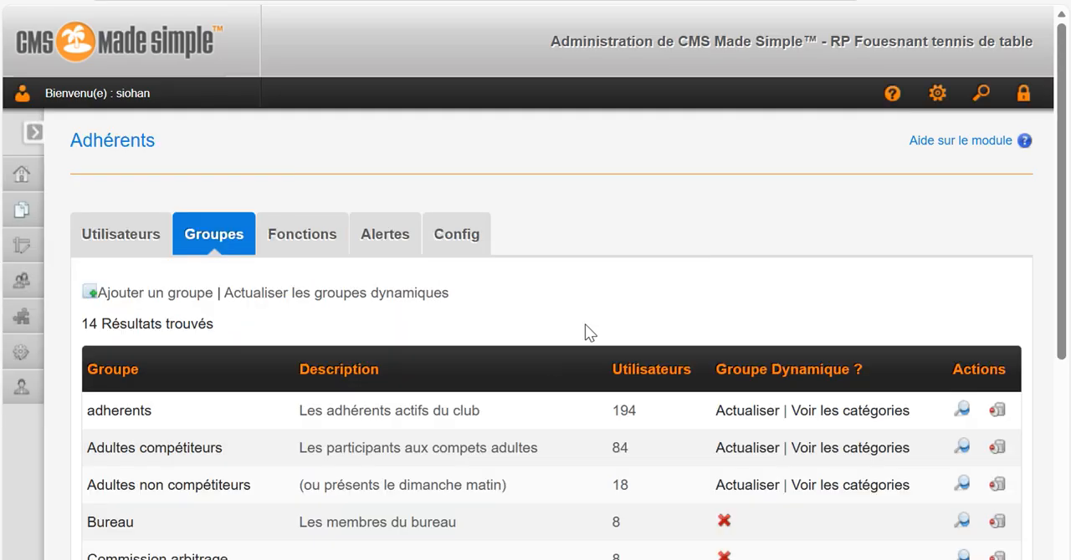
scroll(585, 330, down, 4)
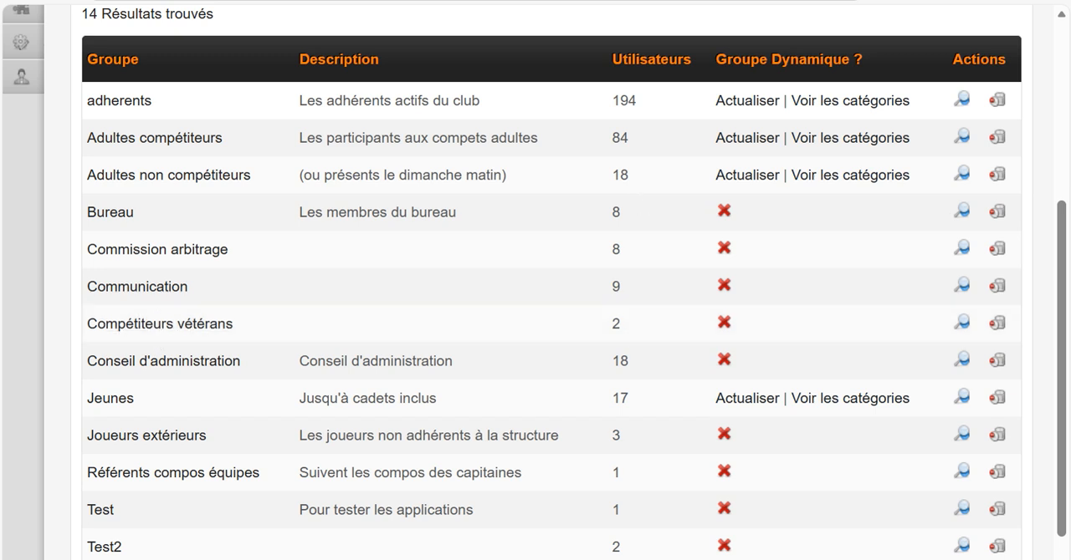
scroll(490, 418, up, 1)
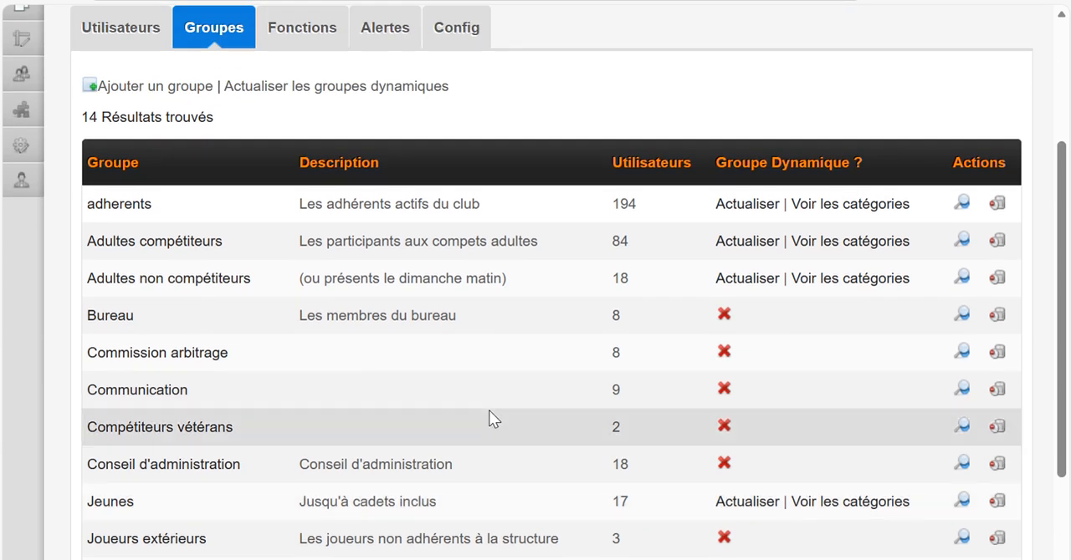